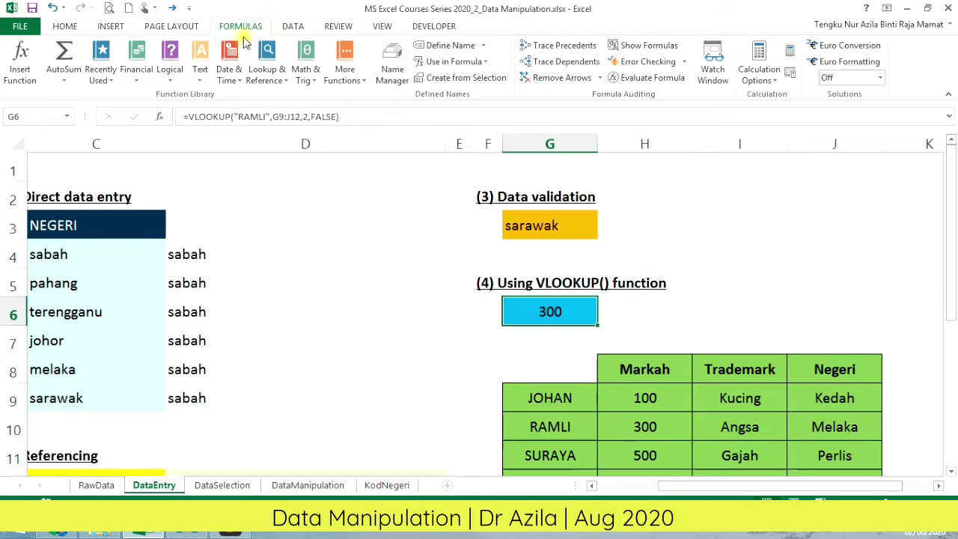
- Review the Lookup & Reference functions and the table in G8:J12 with its names and Markah, Trademark and Negeri headers
left_click(285, 83)
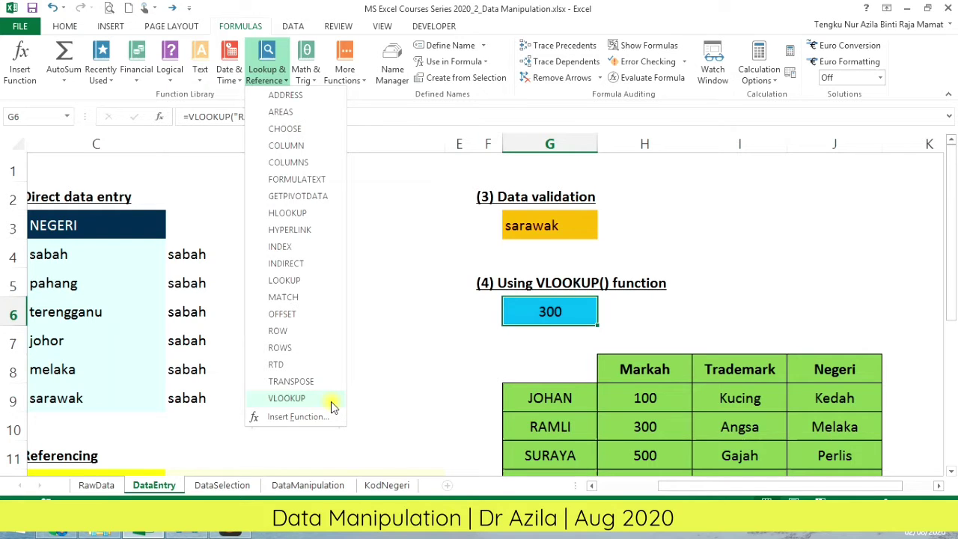
left_click(402, 279)
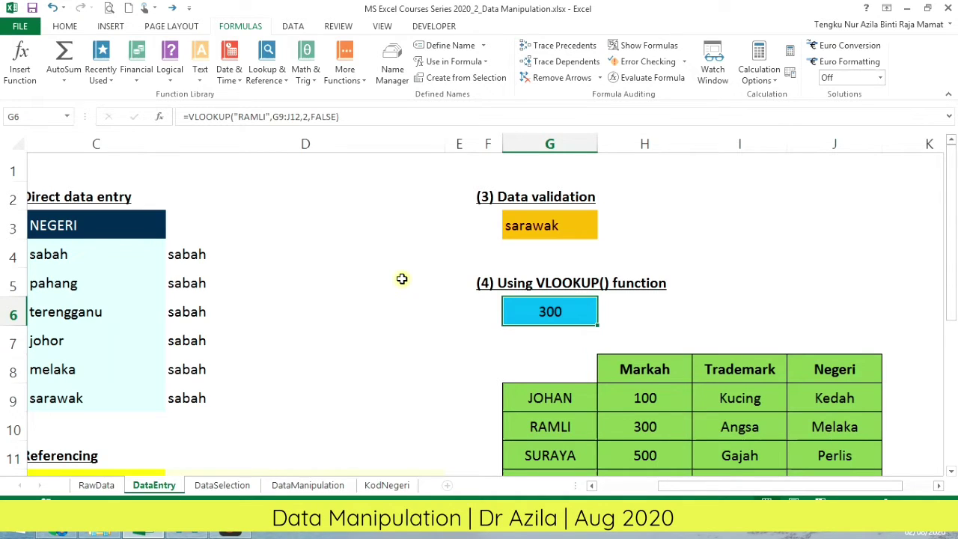
left_click(799, 279)
scroll(651, 352, "down", 1)
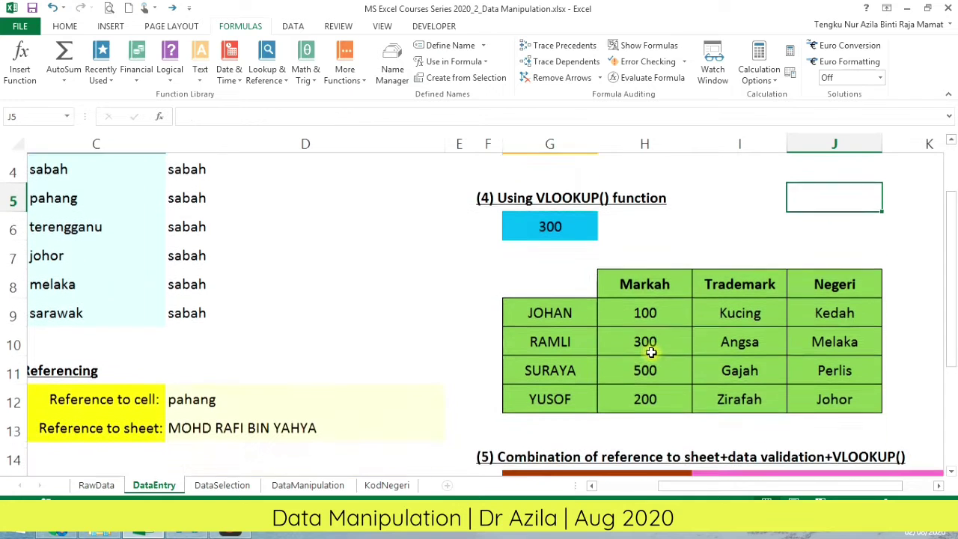
left_click_drag(531, 280, 860, 402)
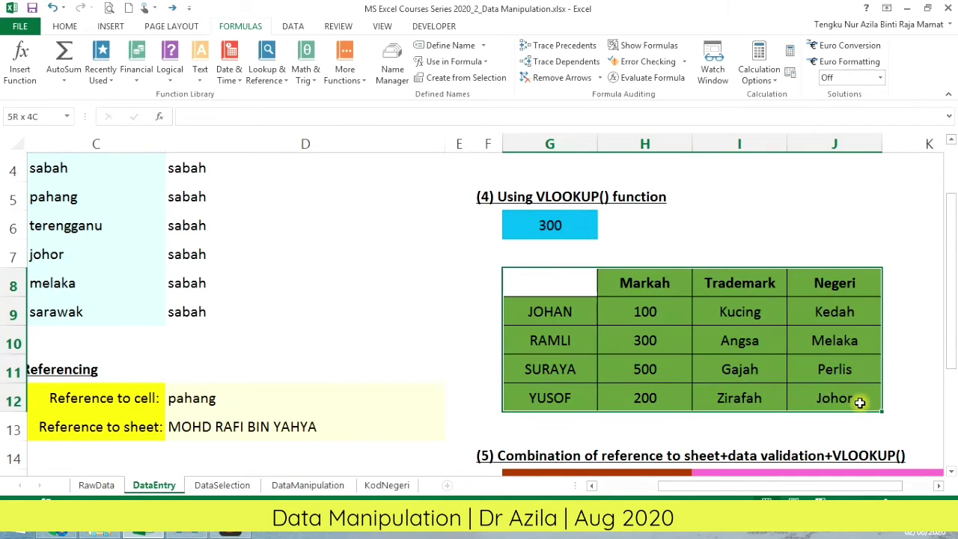
left_click(562, 310)
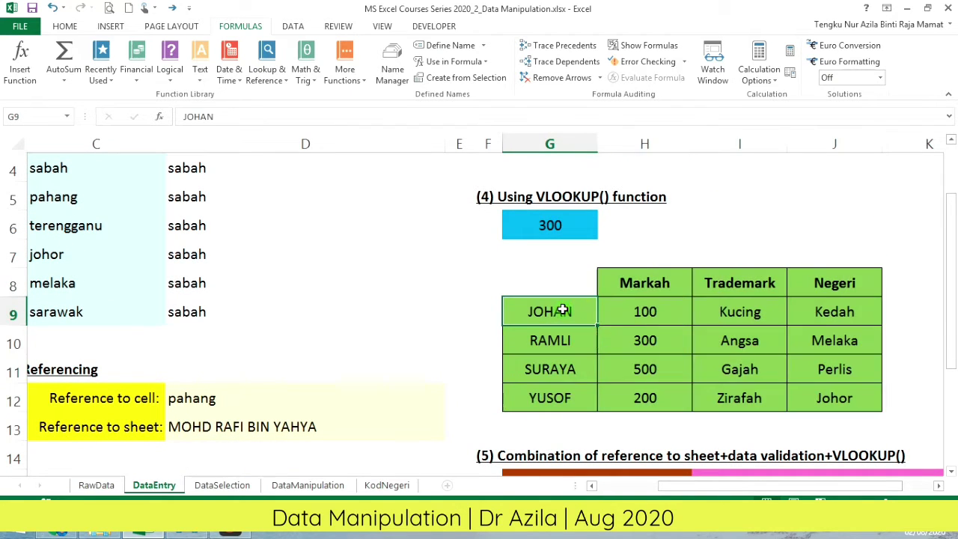
left_click(643, 280)
left_click(730, 278)
left_click(813, 282)
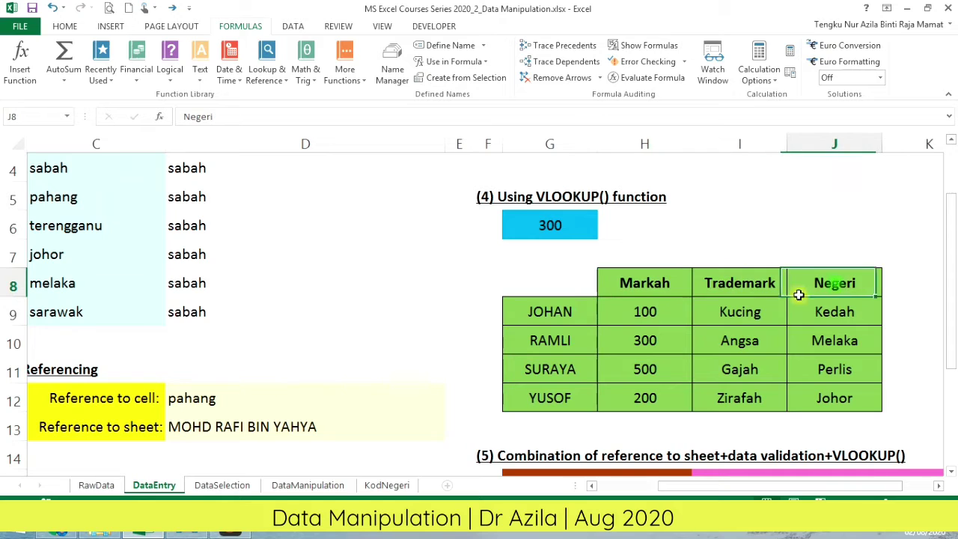
- Enter Nama as the header in cell G8 above the column of names
left_click(580, 283)
type("N")
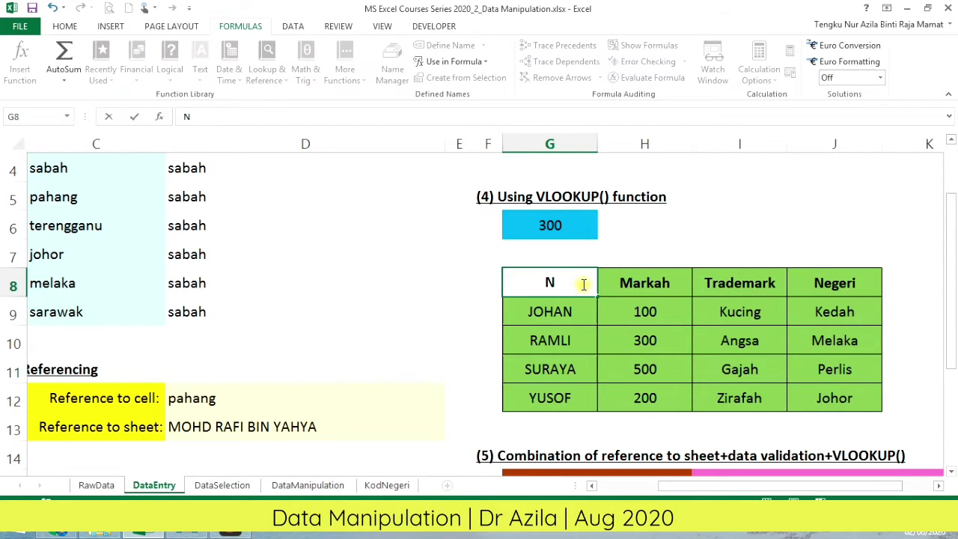
type("ama")
key("Return")
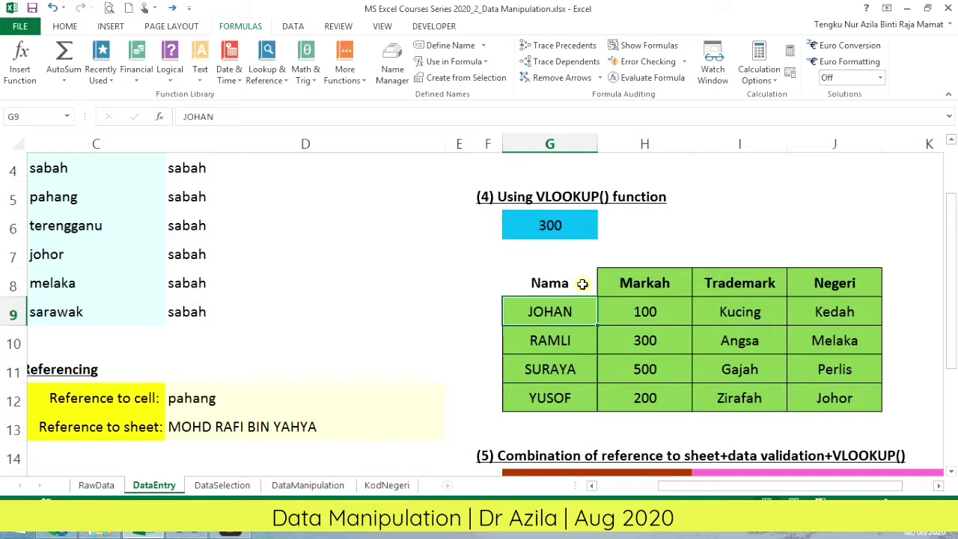
left_click(578, 284)
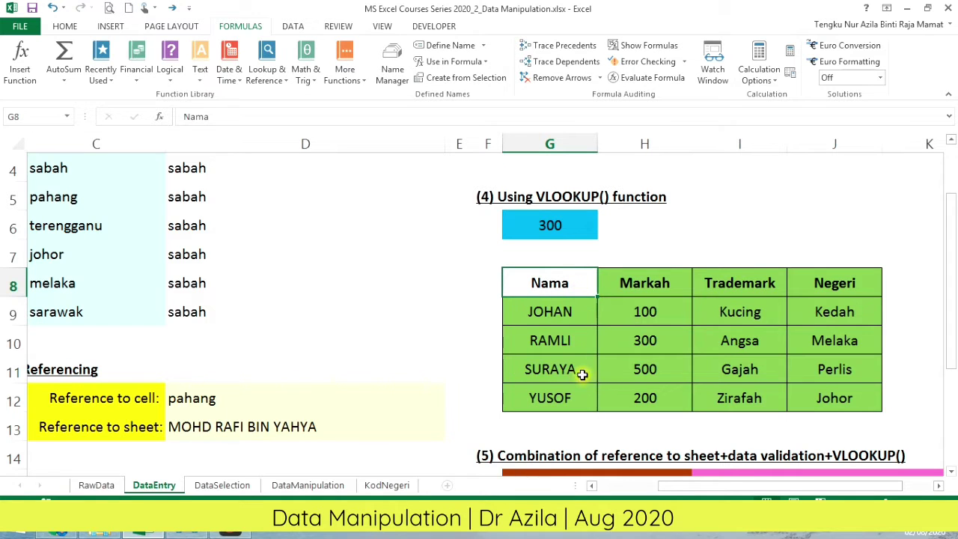
- Clear the existing formula from the blue cell G6 under the VLOOKUP() heading
left_click(551, 224)
key("Delete")
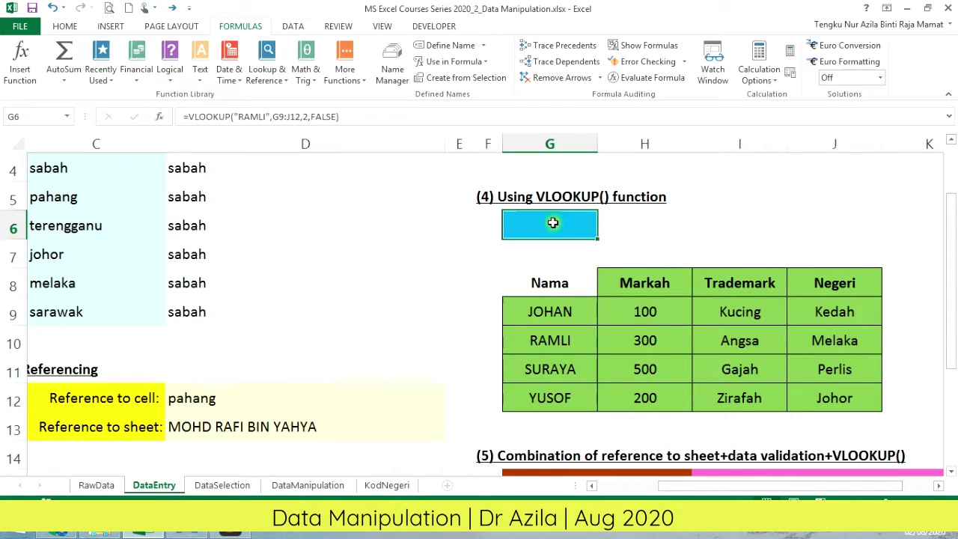
left_click(737, 241)
left_click(547, 341)
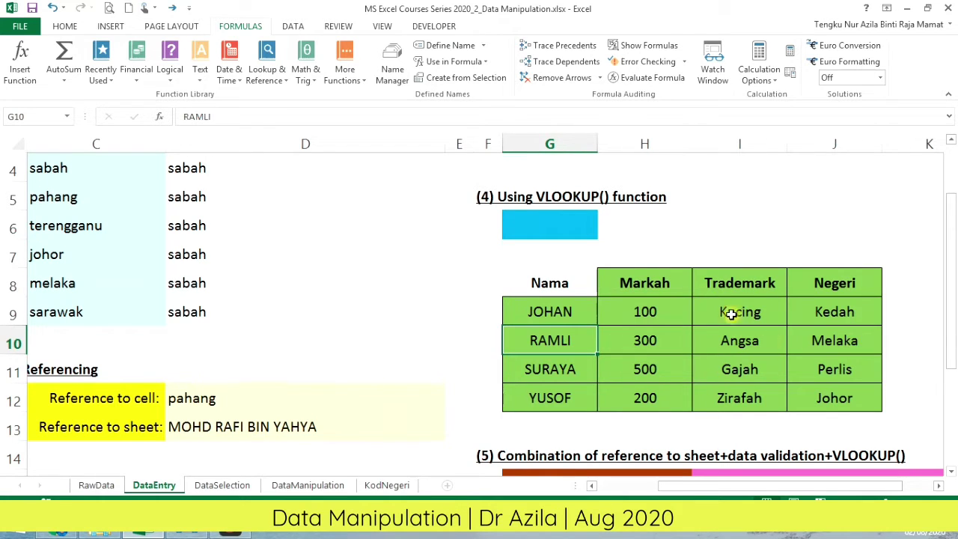
- Start a VLOOKUP formula in G6 with the name from G10 as its quoted, literal lookup value
left_click(529, 225)
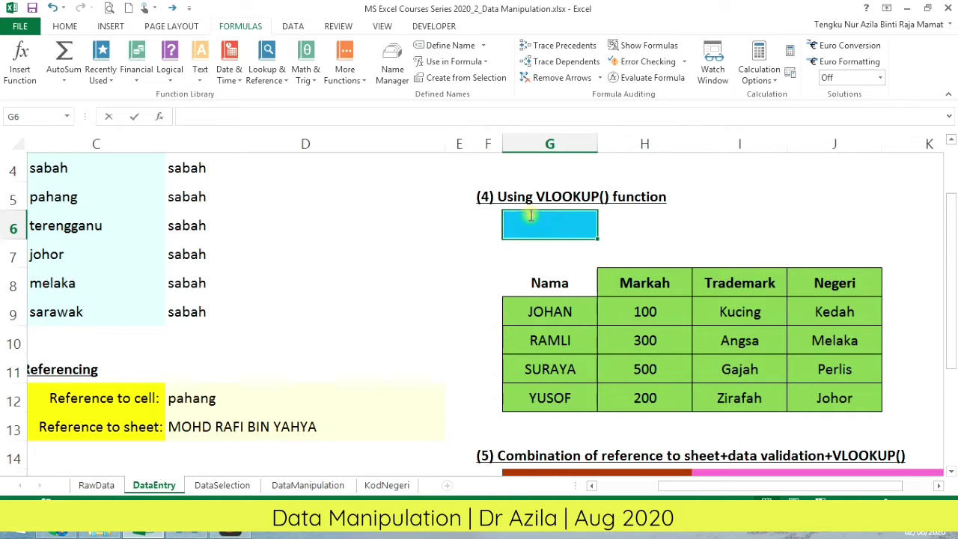
type("=")
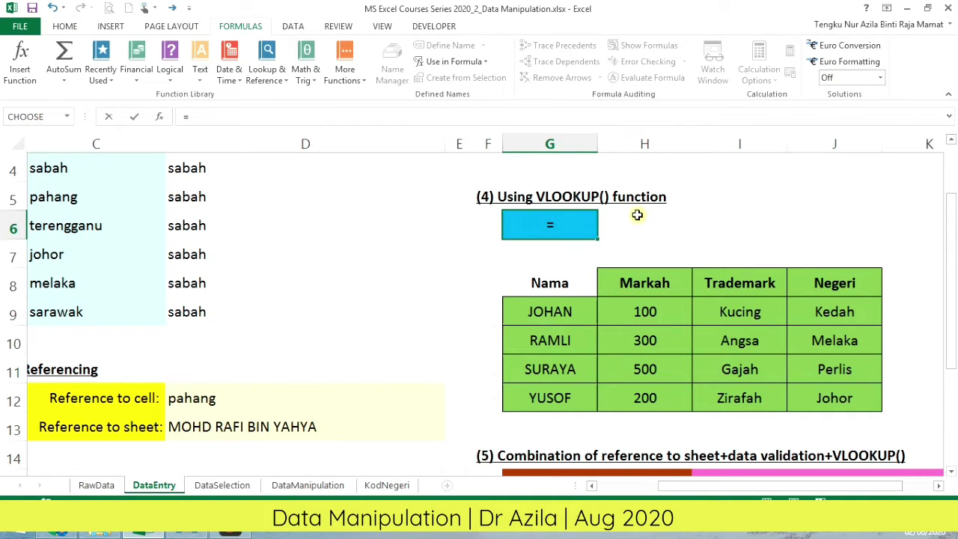
type("vlooku")
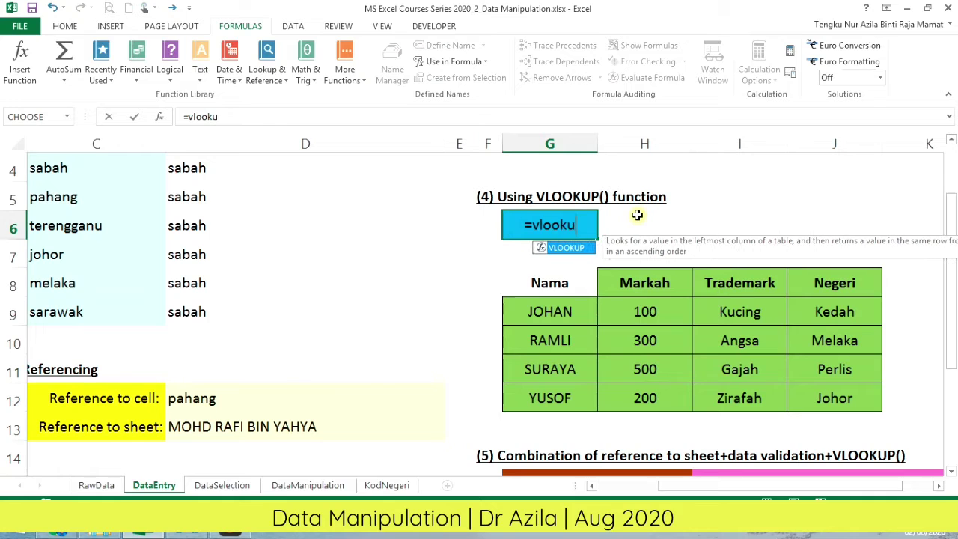
type("p(")
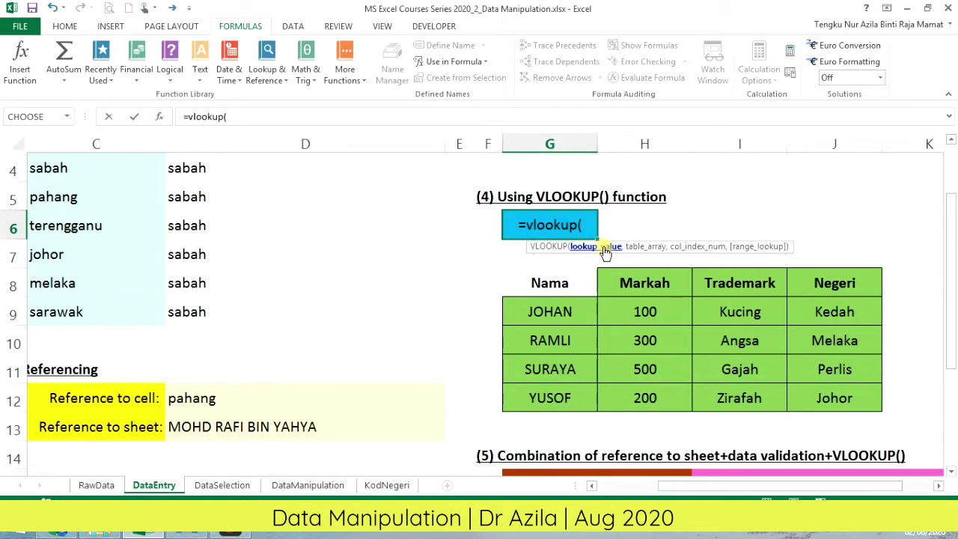
type("\"")
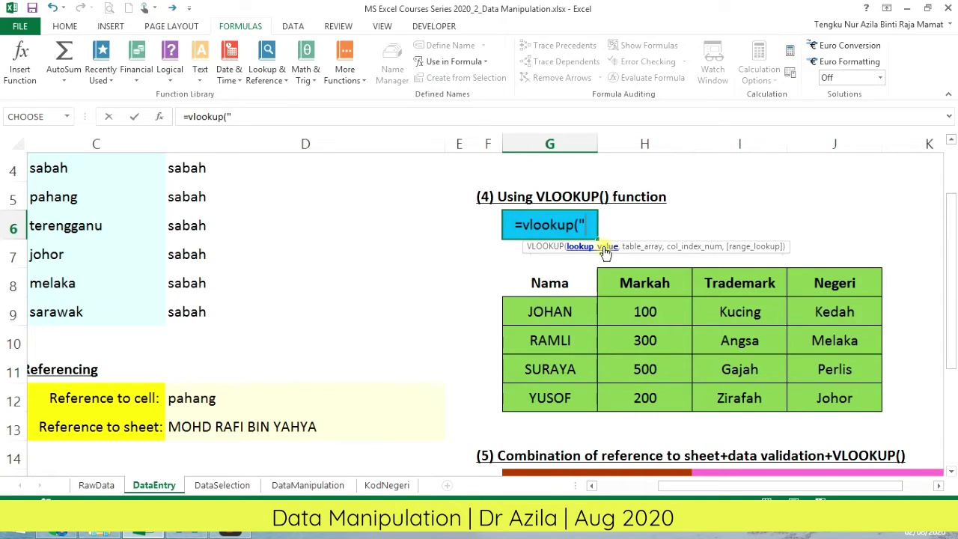
type("RAMLI")
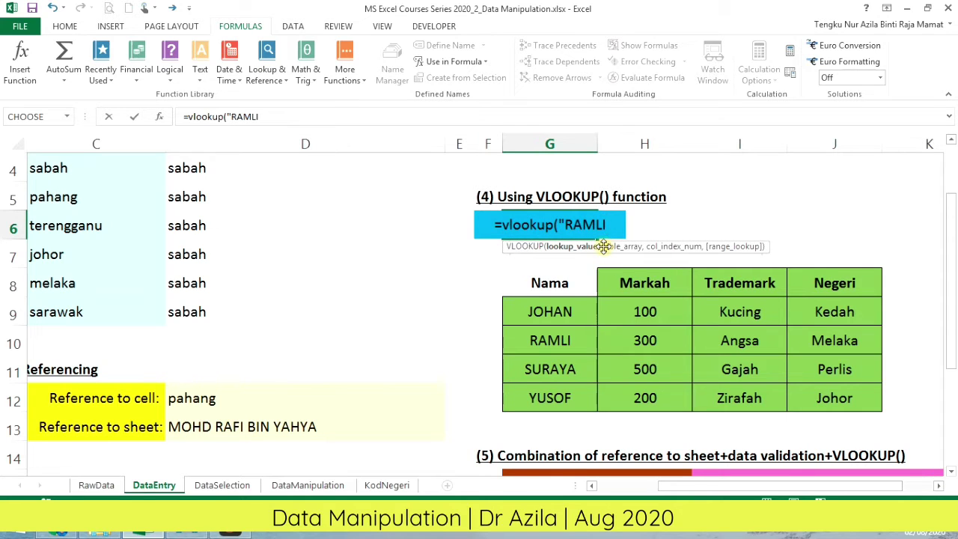
type("\"")
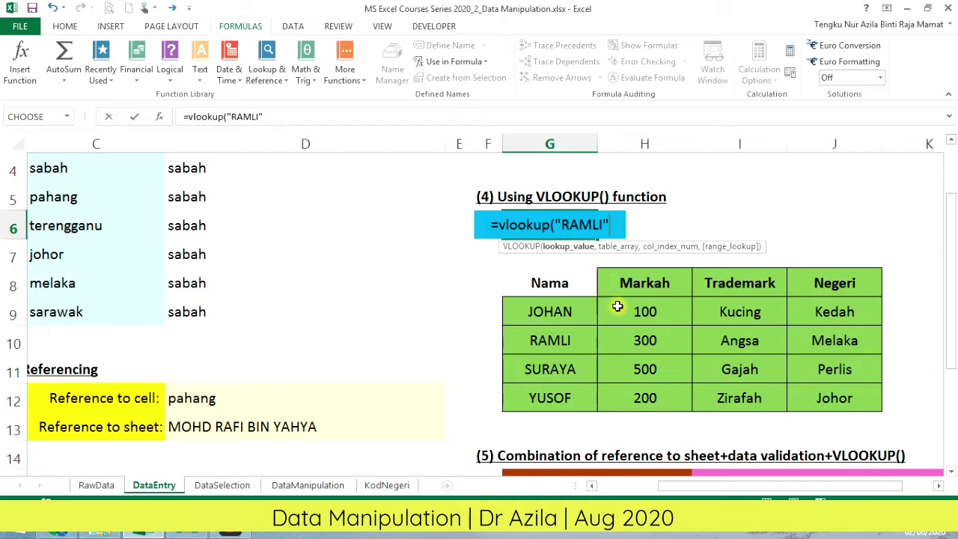
type(",")
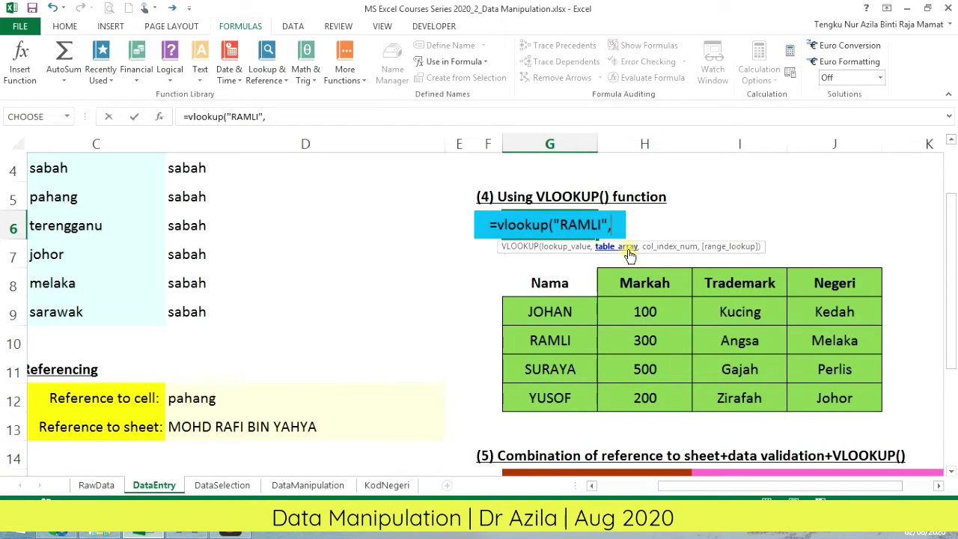
- Complete the G6 formula with table array G9:J12, column index 4 and FALSE for an exact match
left_click_drag(524, 310, 856, 397)
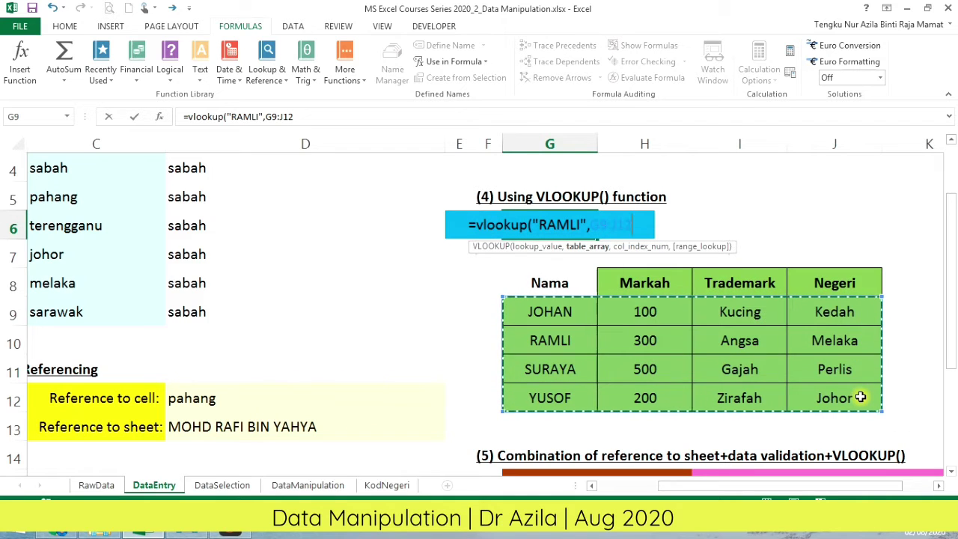
type(",")
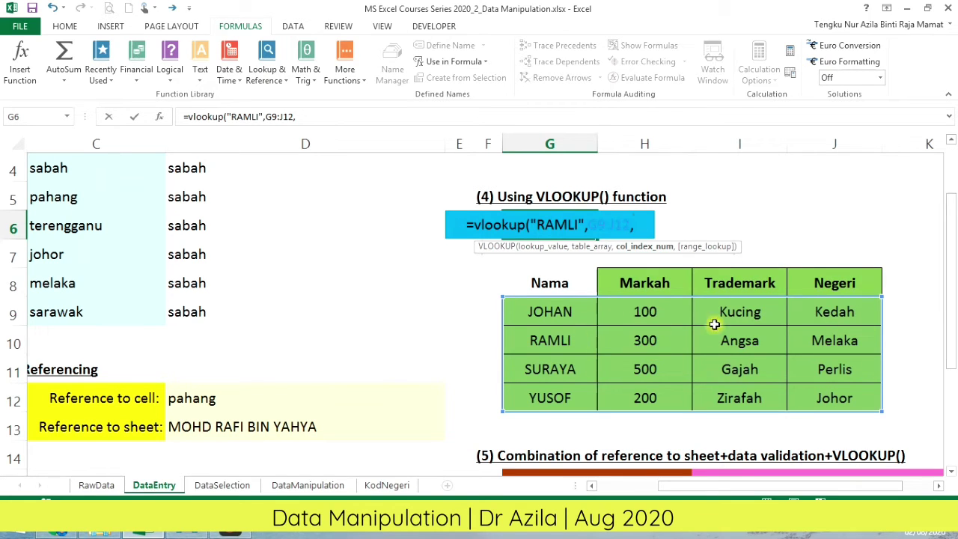
type("4,")
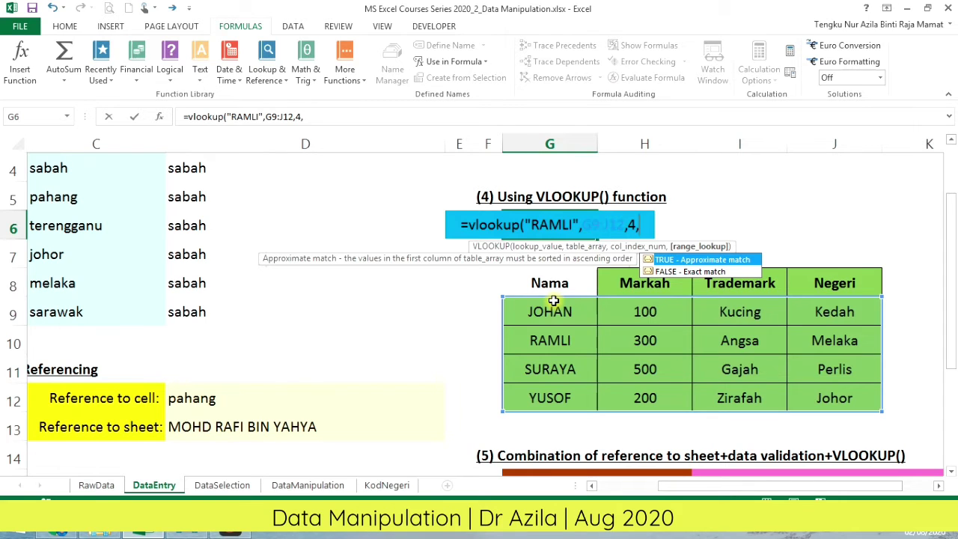
left_click(699, 273)
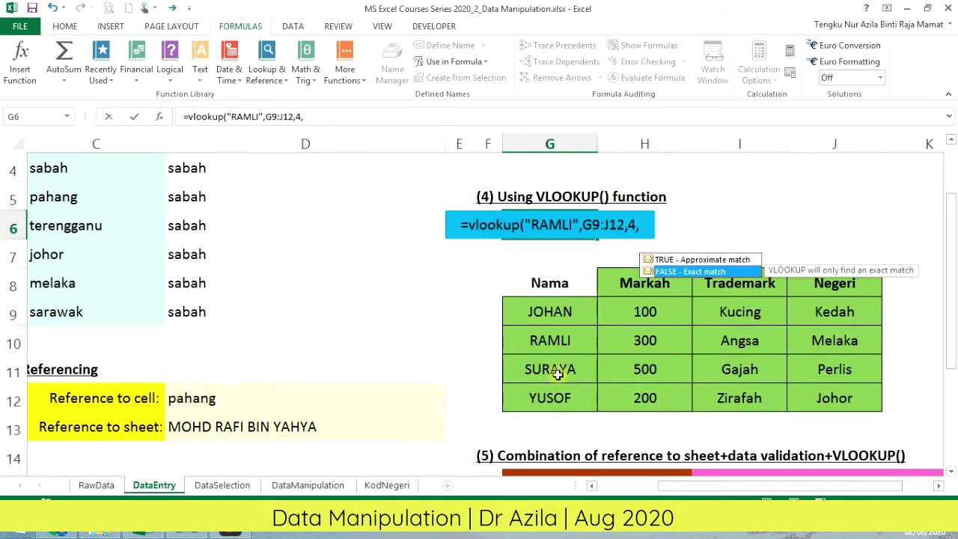
double_click(715, 274)
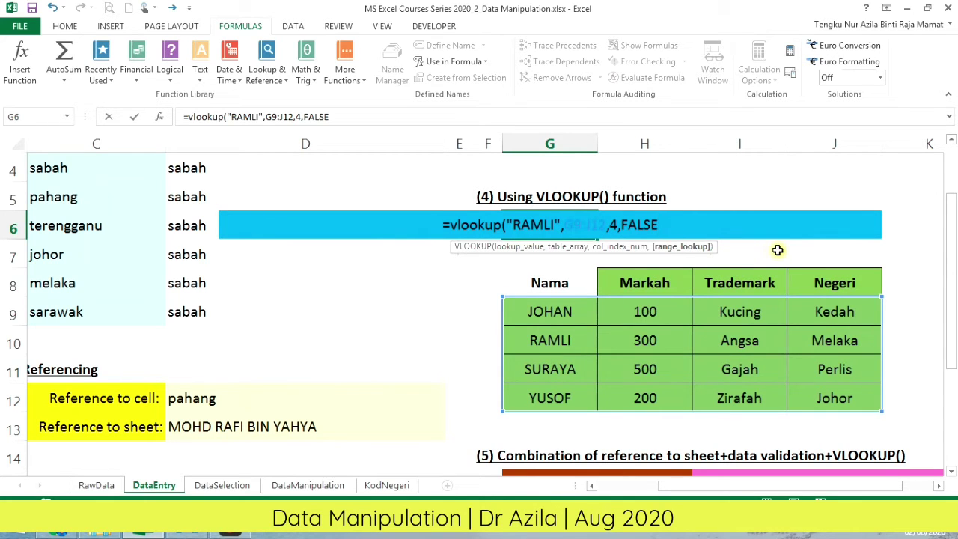
type(")")
key("Return")
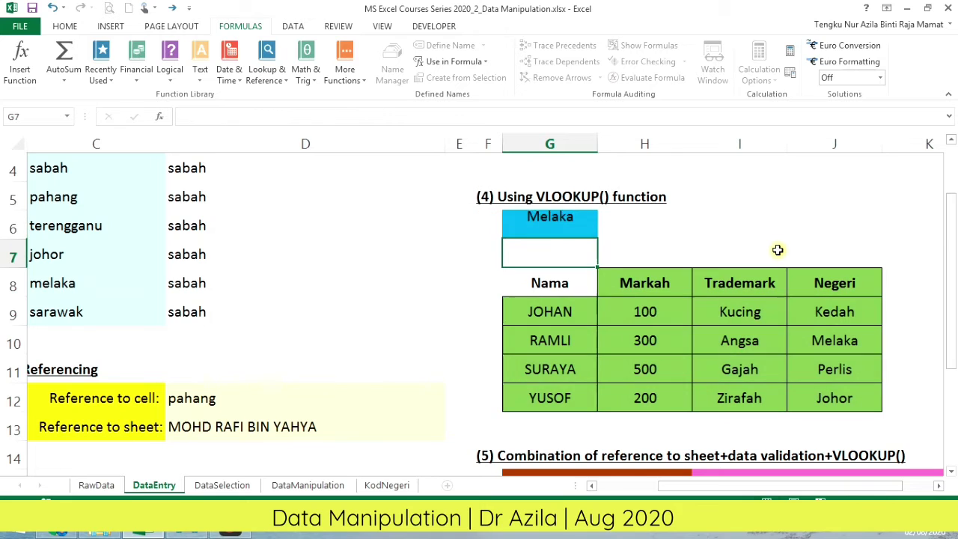
- Change the quoted lookup value in the G6 formula to the name listed in G12
left_click(554, 223)
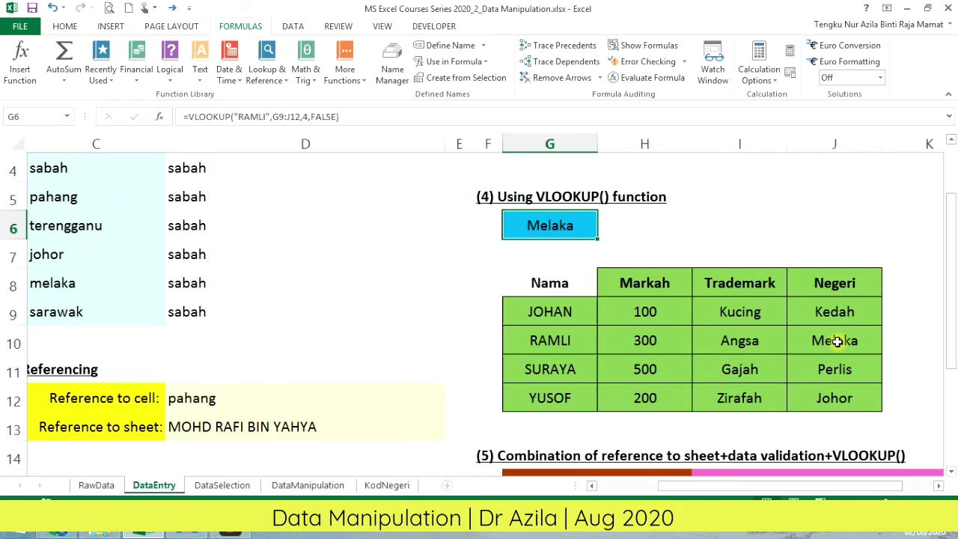
left_click(265, 117)
key("BackSpace")
key("BackSpace")
key("BackSpace")
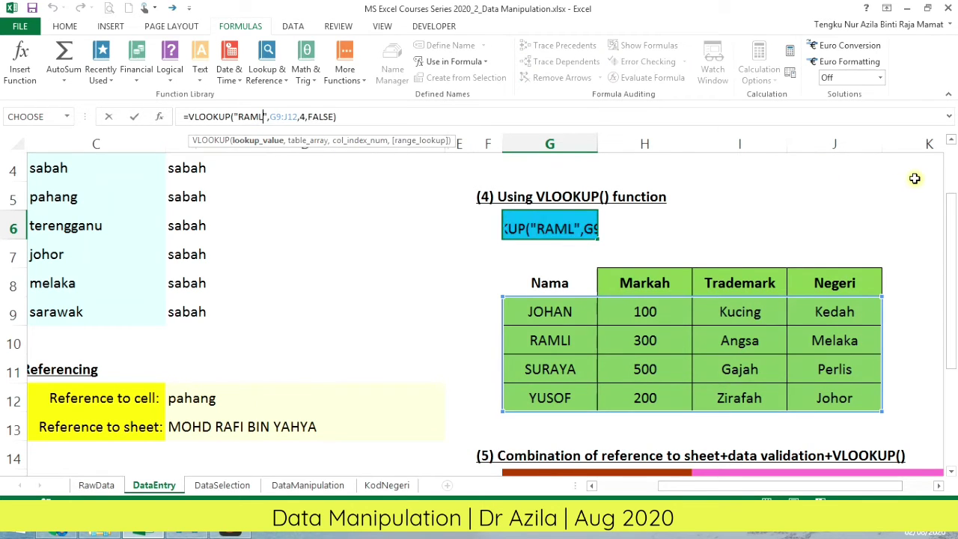
key("BackSpace")
key("BackSpace")
type("YUSOF")
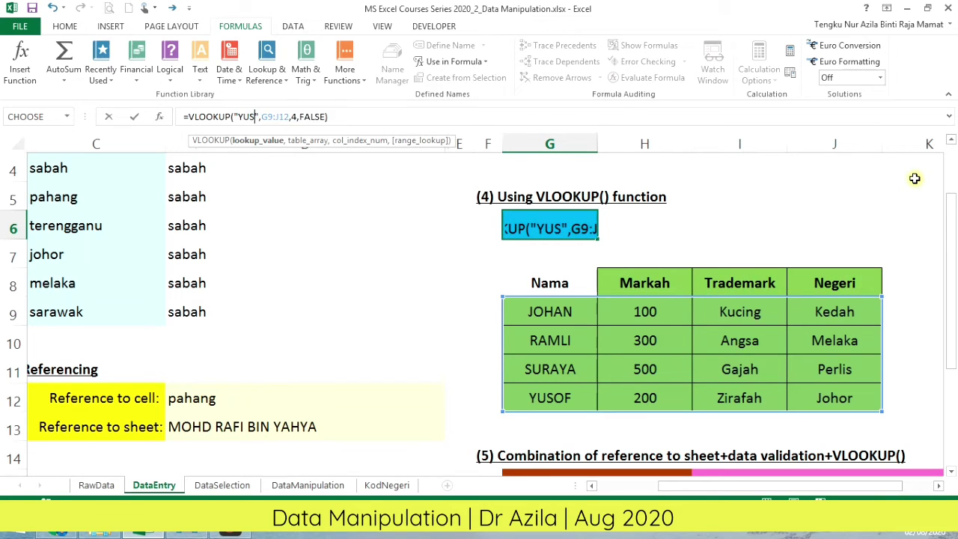
key("Return")
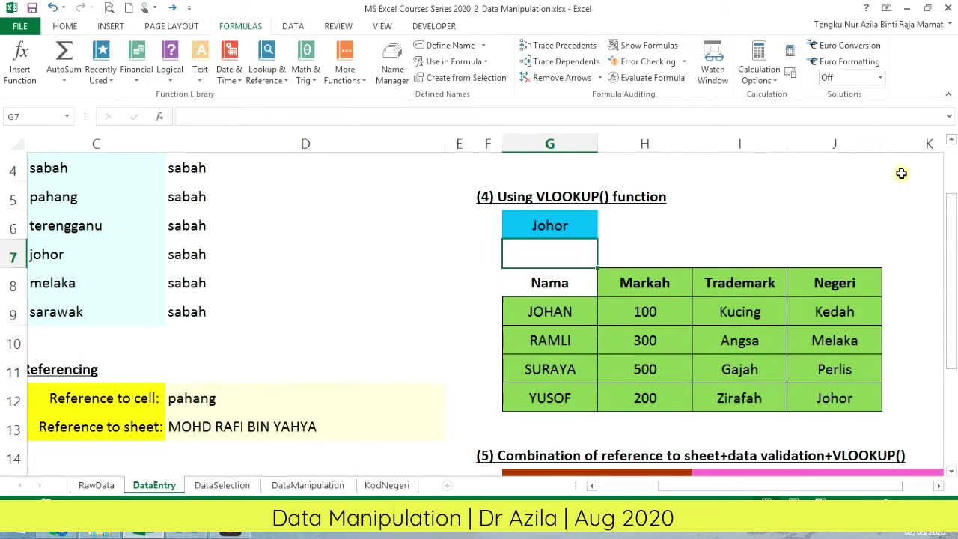
- Replace the quoted lookup value in the G6 formula with SAYA, which is not in the table
left_click(581, 227)
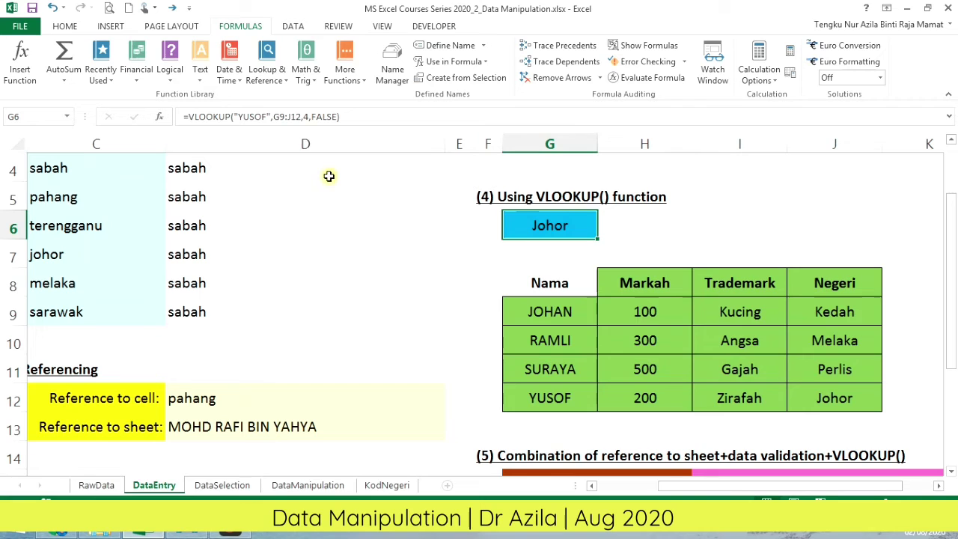
left_click(268, 118)
left_click_drag(268, 117, 244, 120)
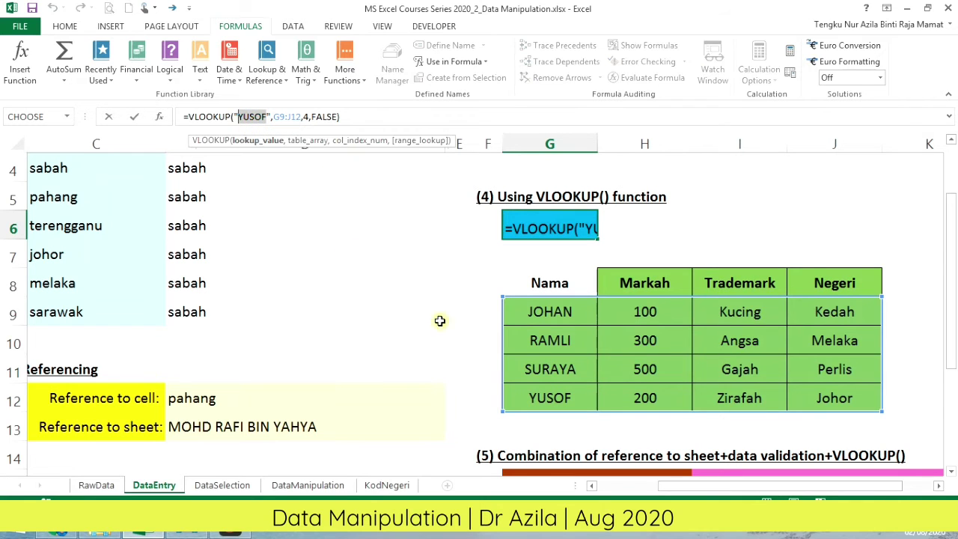
type("SAYA")
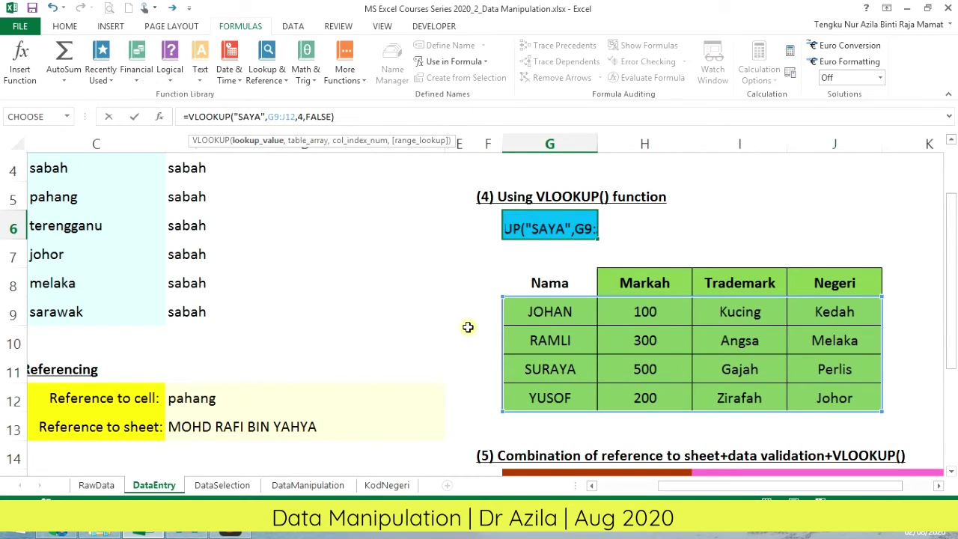
key("Return")
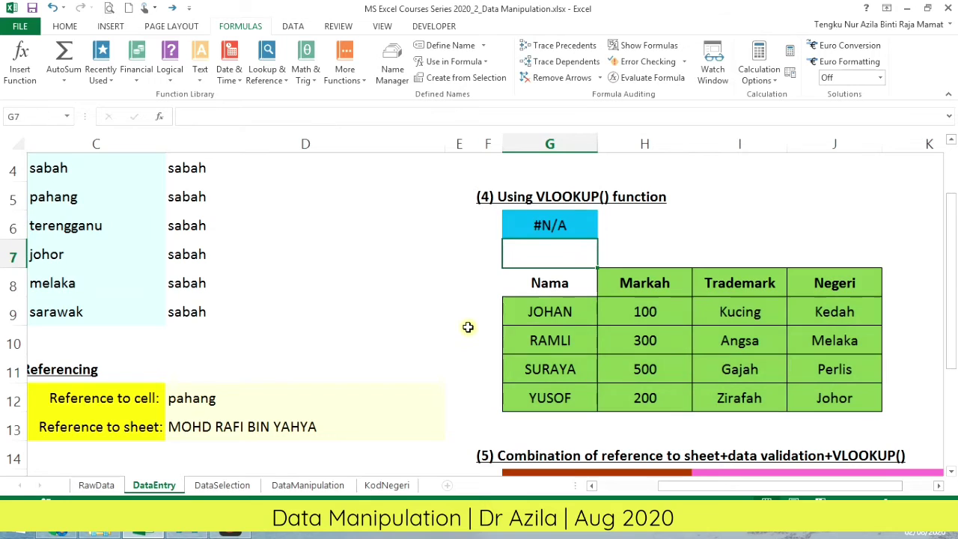
- Replace the lookup value in the G6 VLOOKUP formula with a reference to cell C5
double_click(545, 216)
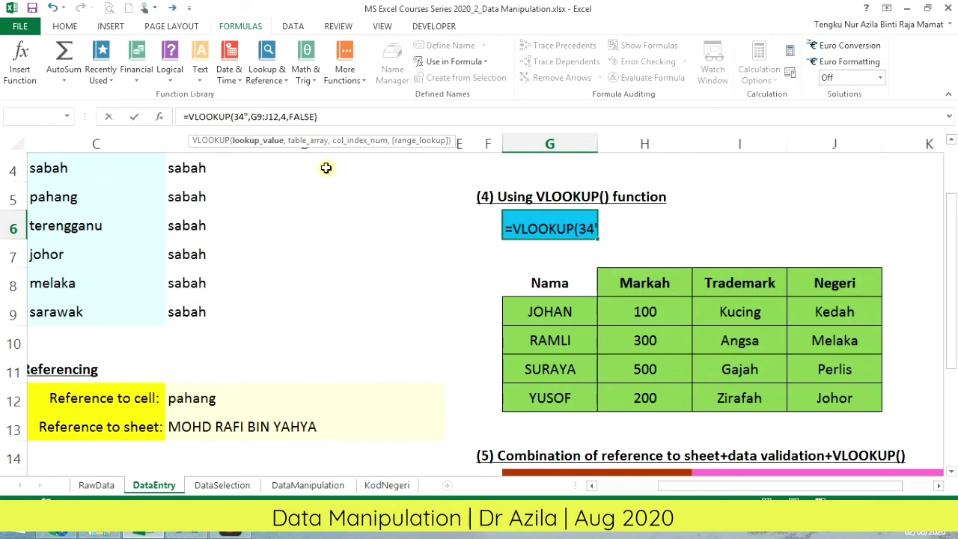
key("BackSpace")
key("BackSpace")
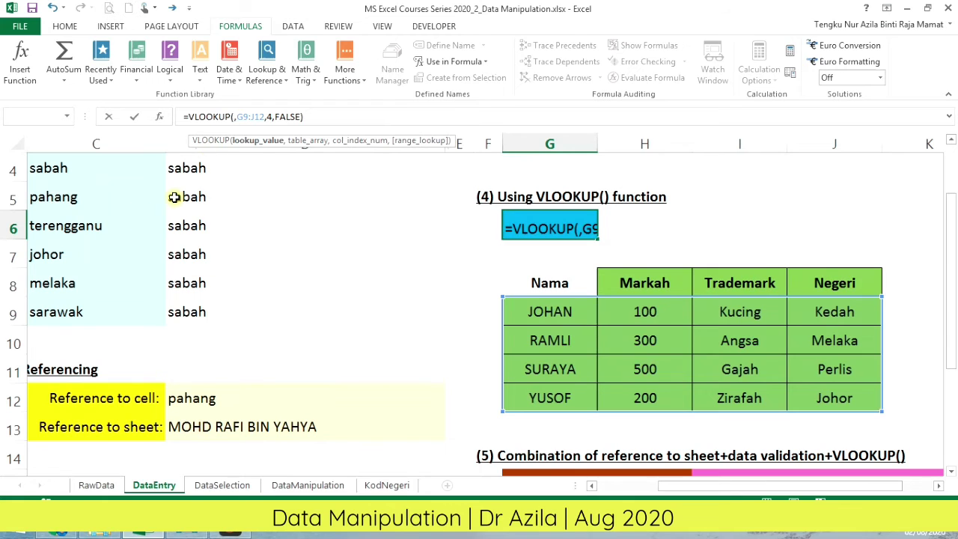
left_click(96, 201)
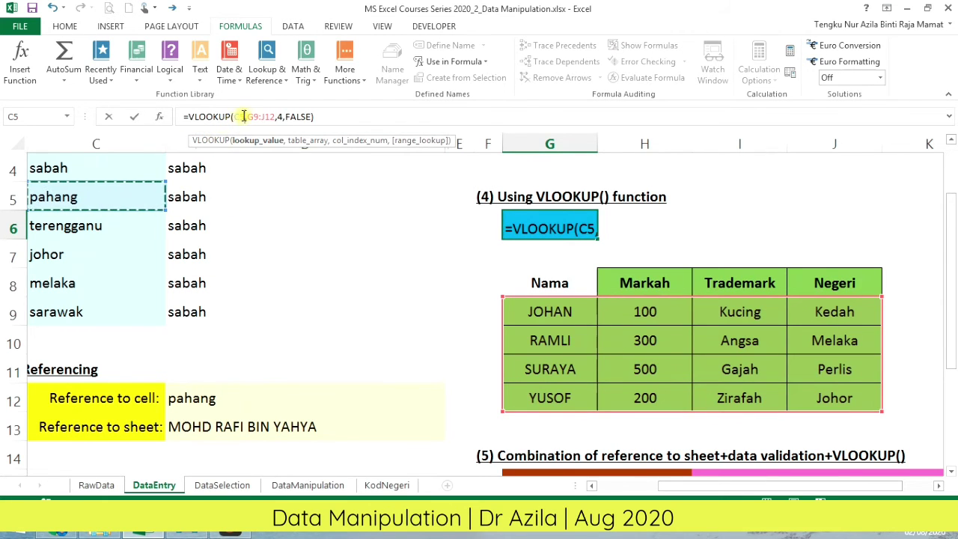
key("Return")
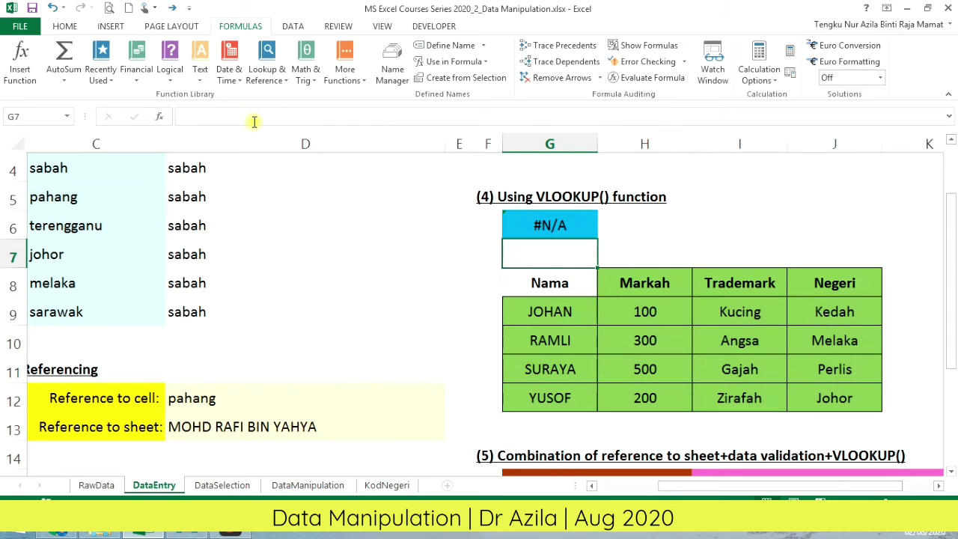
left_click(44, 199)
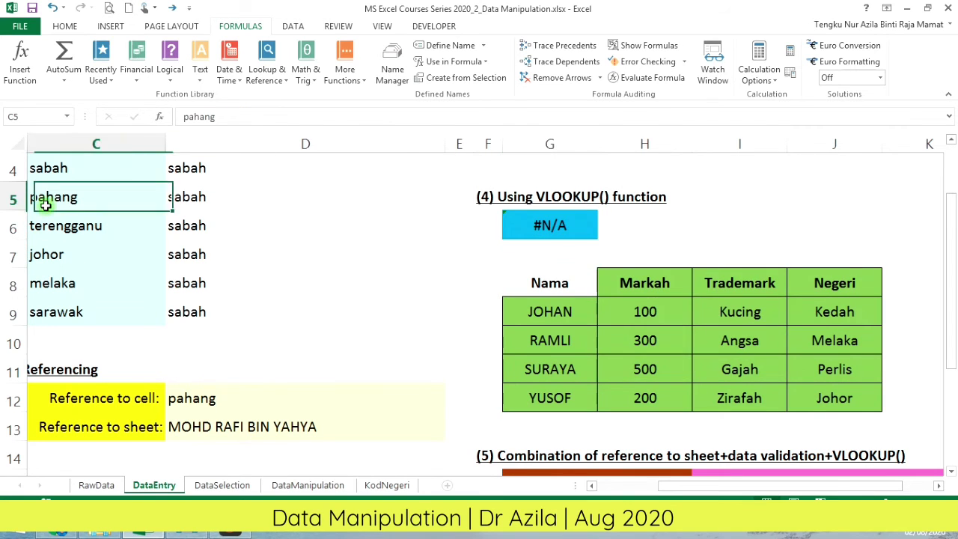
left_click(542, 224)
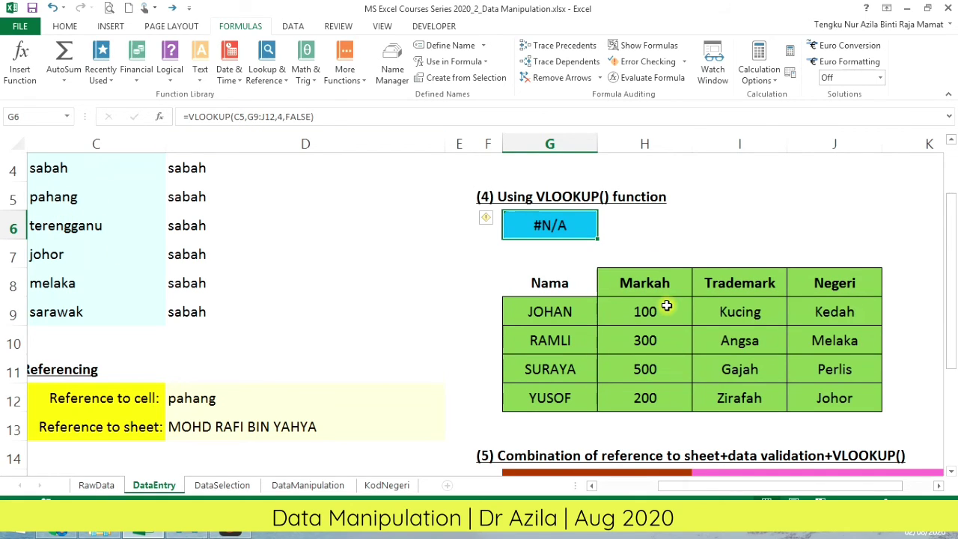
- Enter the name listed in G11 into C5 to test the referenced lookup, and undo that entry
left_click(60, 198)
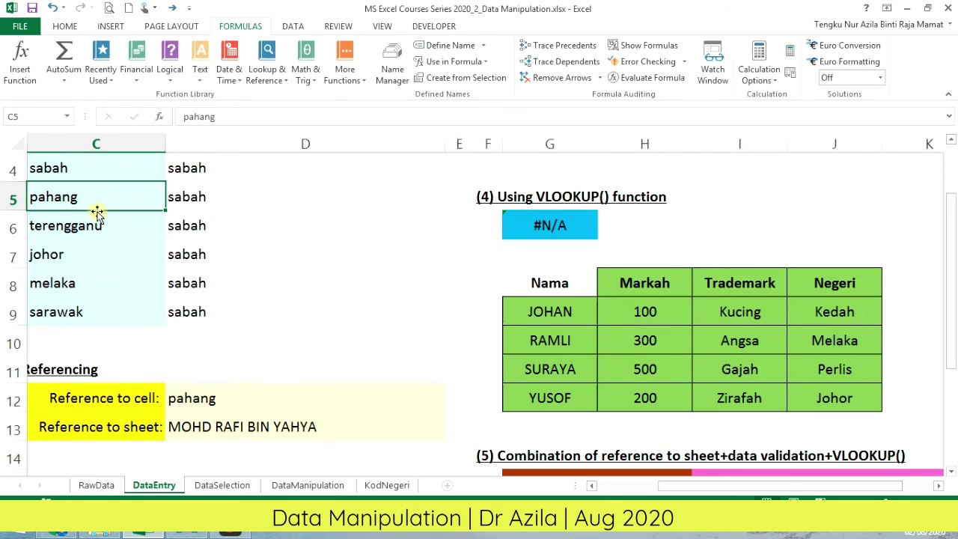
type("sur")
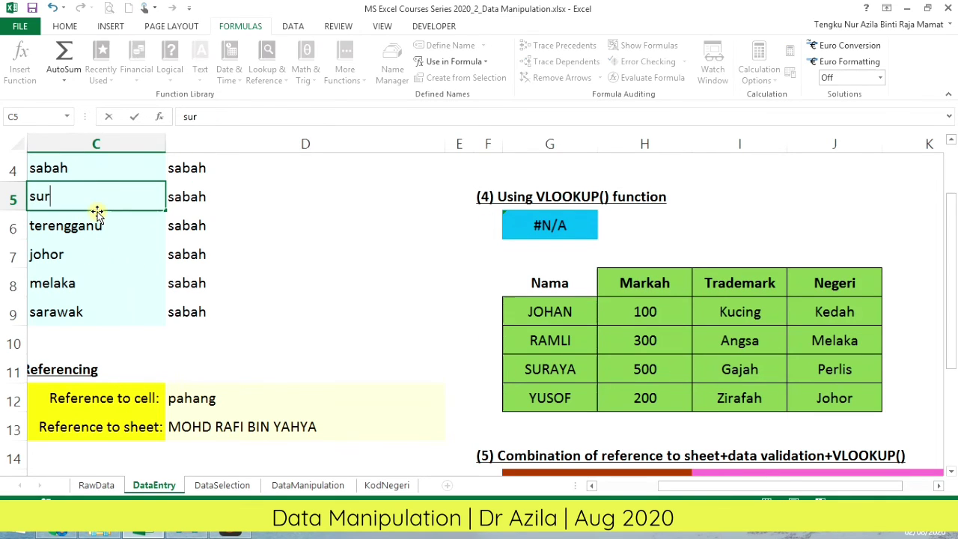
type("aya")
key("Return")
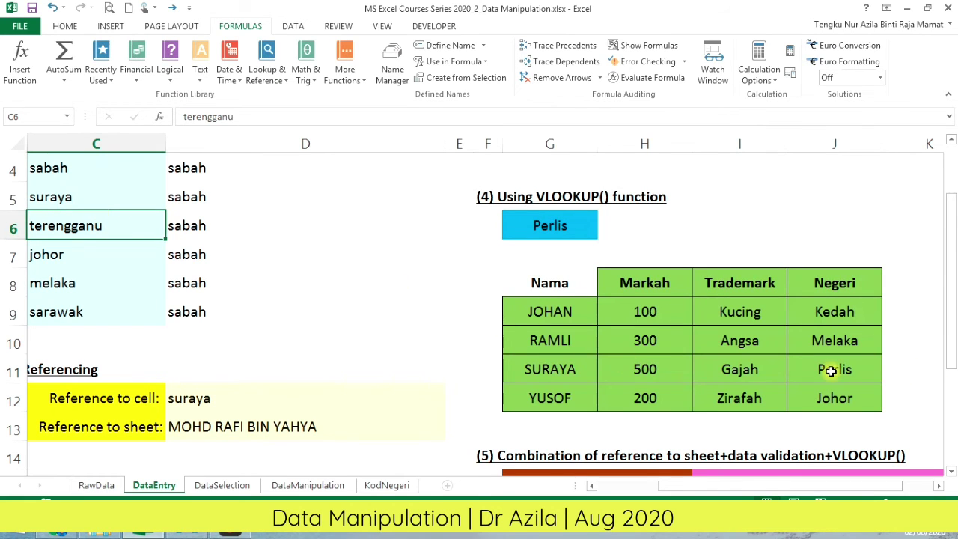
left_click(63, 195)
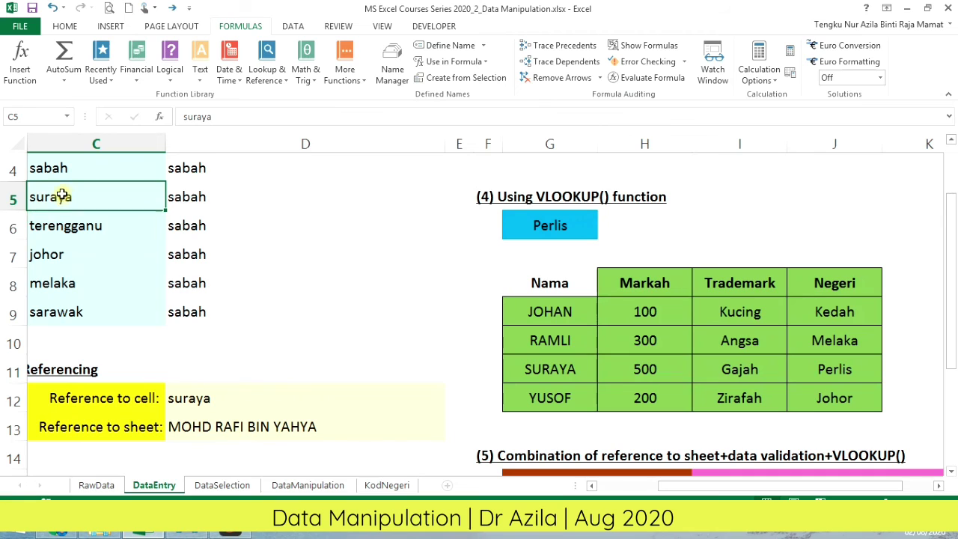
key("ctrl+v")
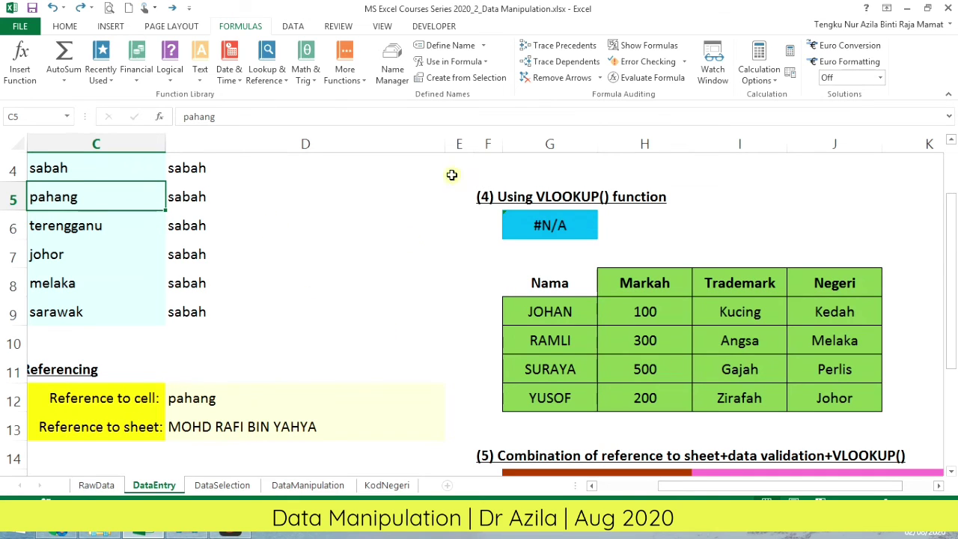
- Replace the C5 reference in the G6 formula with the name from G10 as a quoted lookup value
left_click(526, 223)
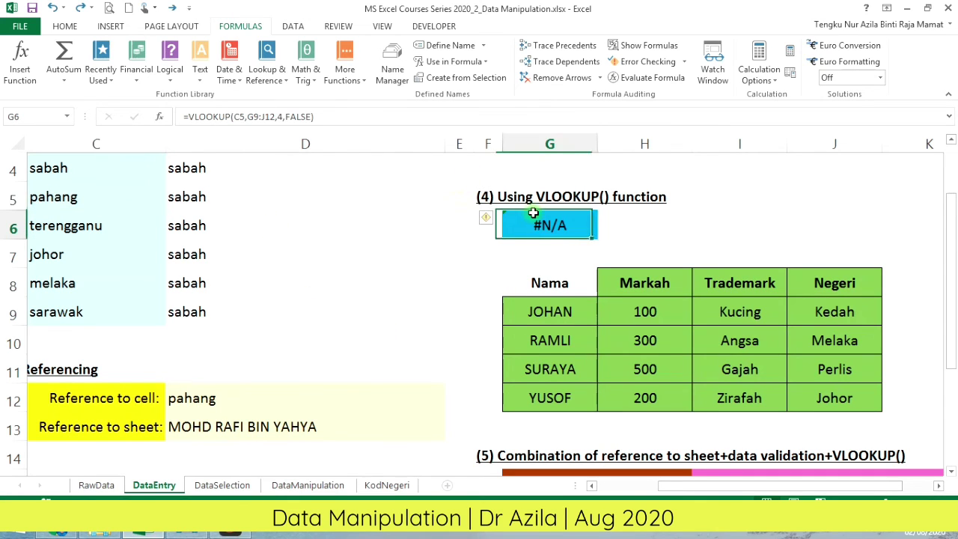
left_click(236, 117)
key("BackSpace")
key("BackSpace")
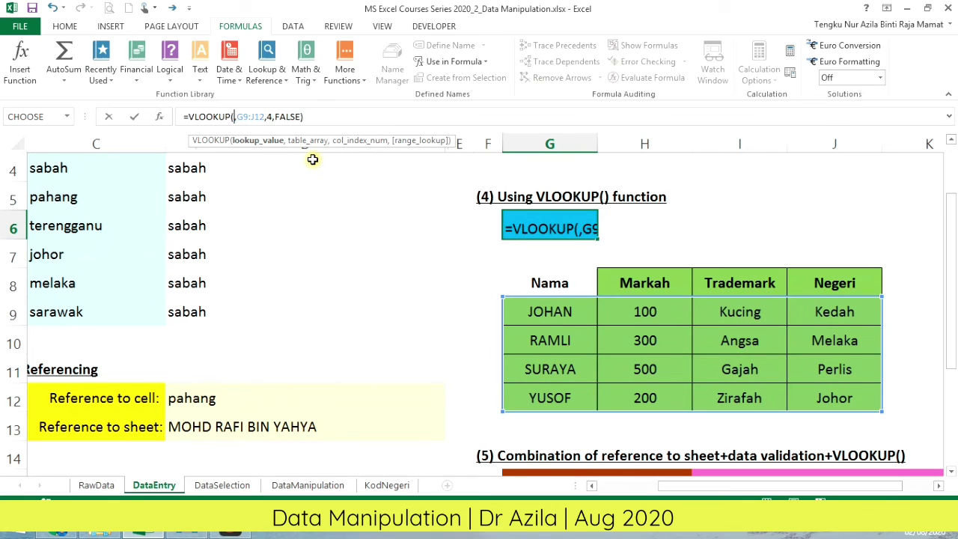
type("R")
key("BackSpace")
type("\"RAM")
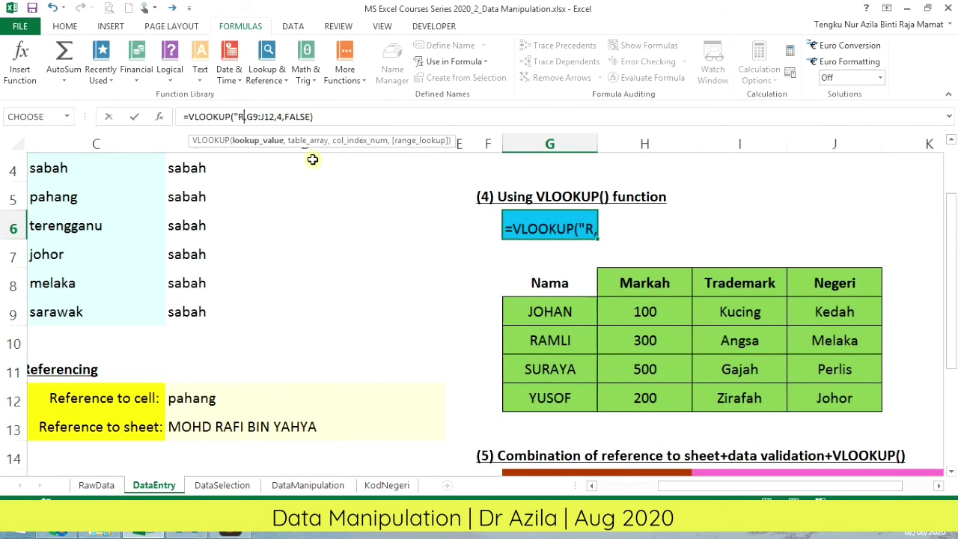
type("LI\"")
key("Return")
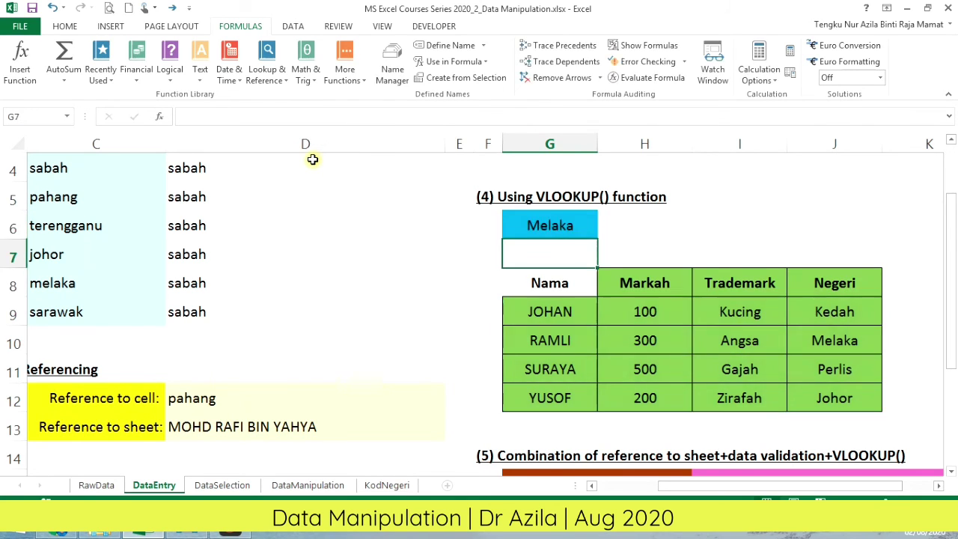
- Change the column index in the G6 VLOOKUP formula to 2 so it retrieves the Markah value
left_click(529, 216)
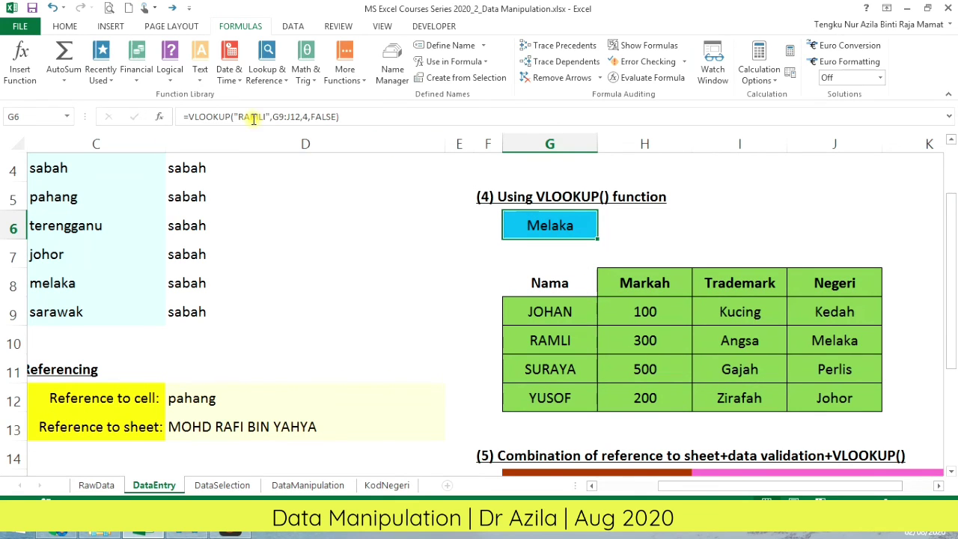
left_click(307, 117)
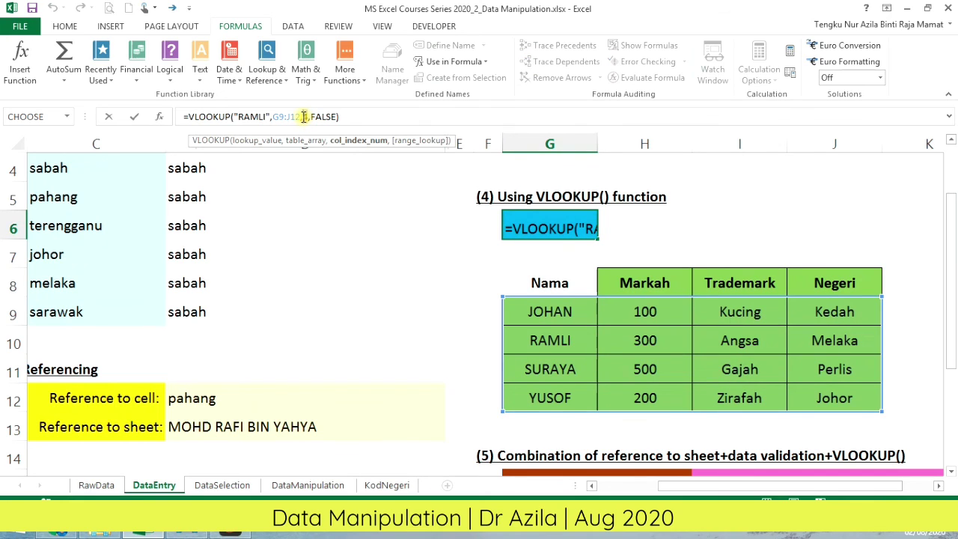
type("4")
type("2")
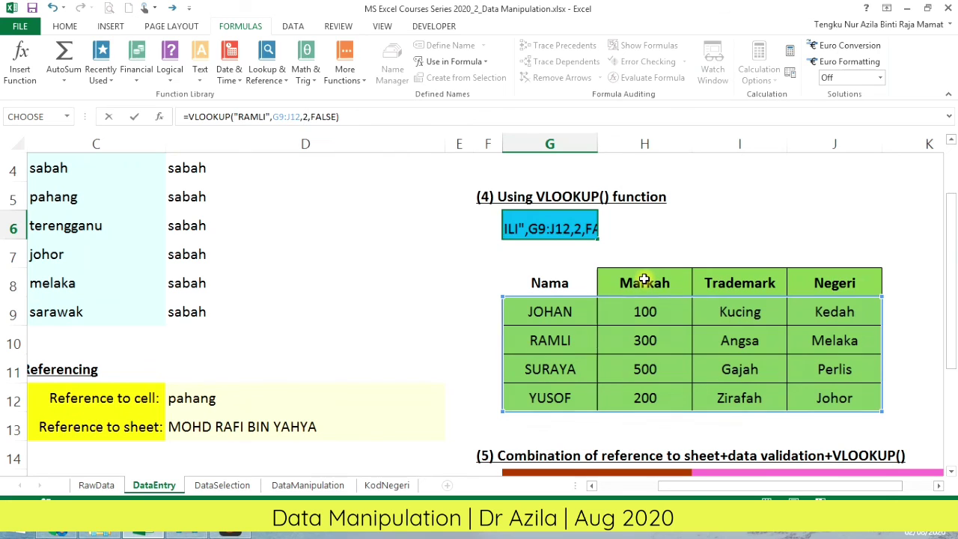
key("Return")
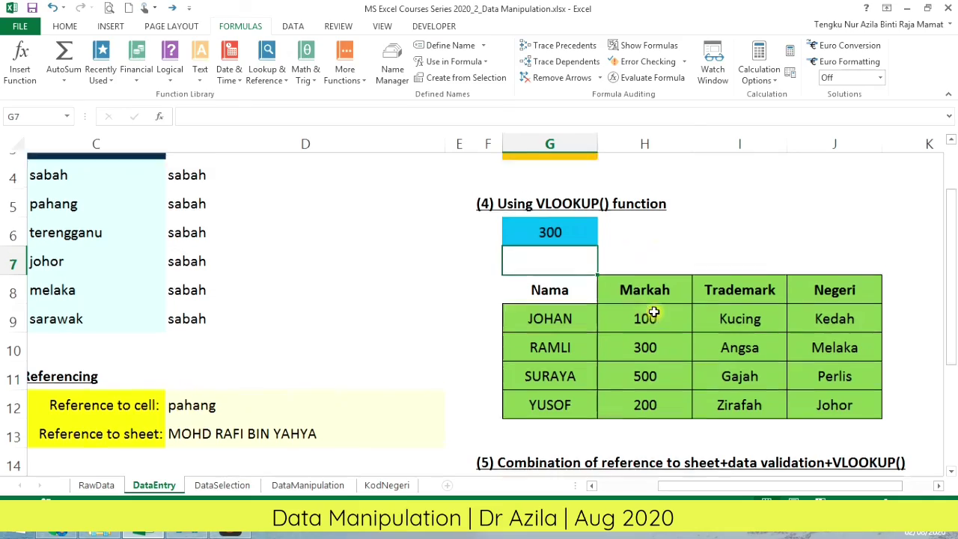
scroll(653, 308, "up", 1)
scroll(644, 337, "down", 1)
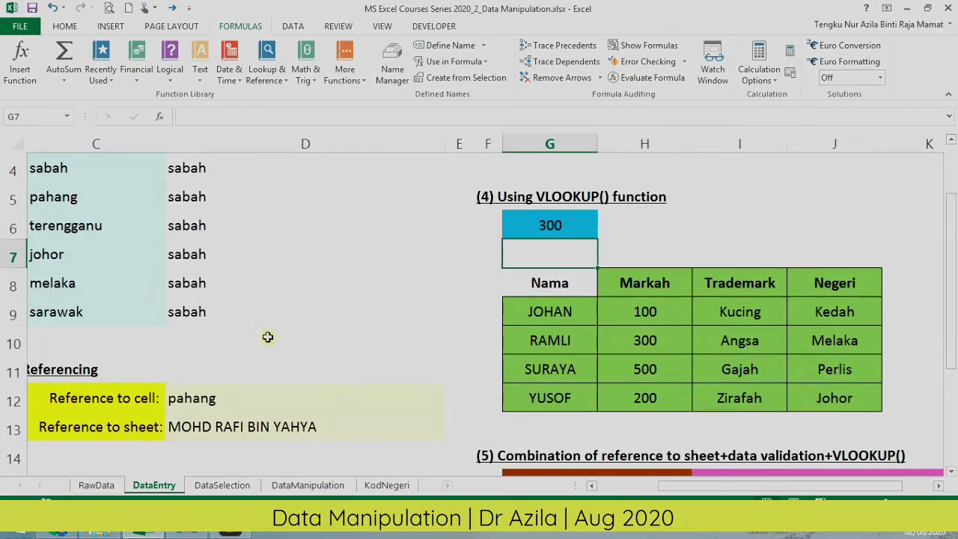